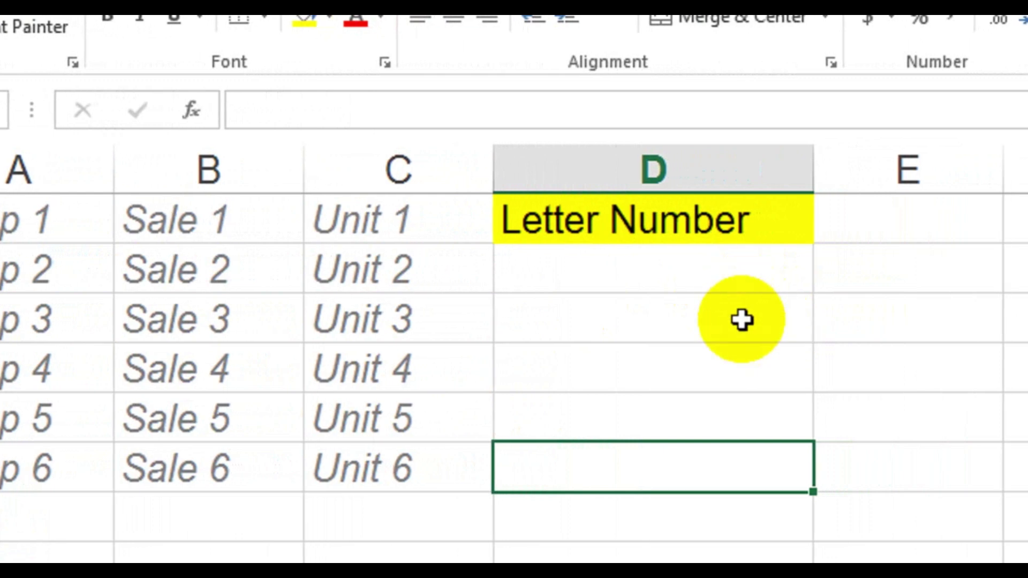
Enter the relative reference formula =A1 in cell D2 below the "Letter Number" heading
scroll(741, 320, down, 2)
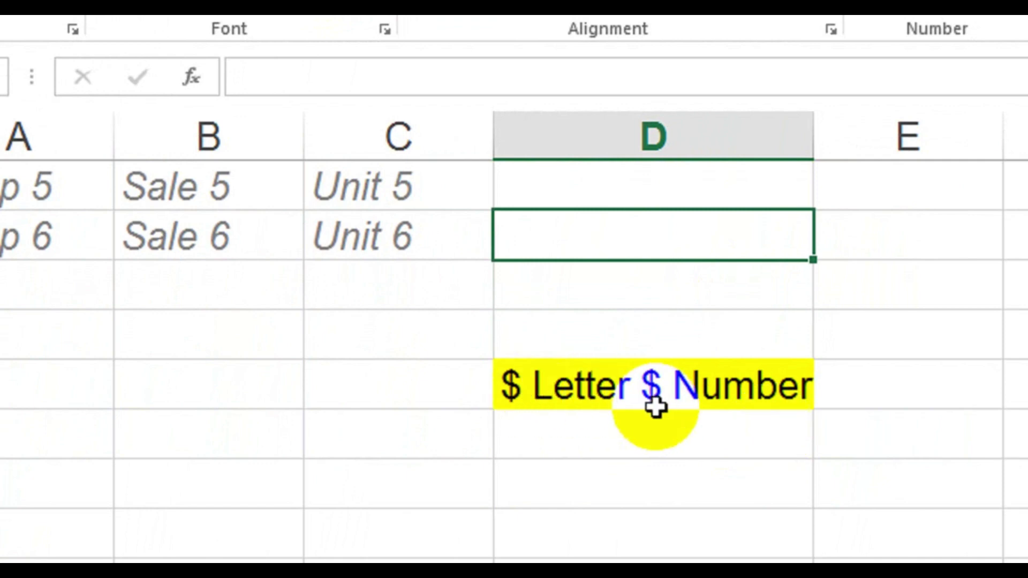
scroll(656, 408, down, 3)
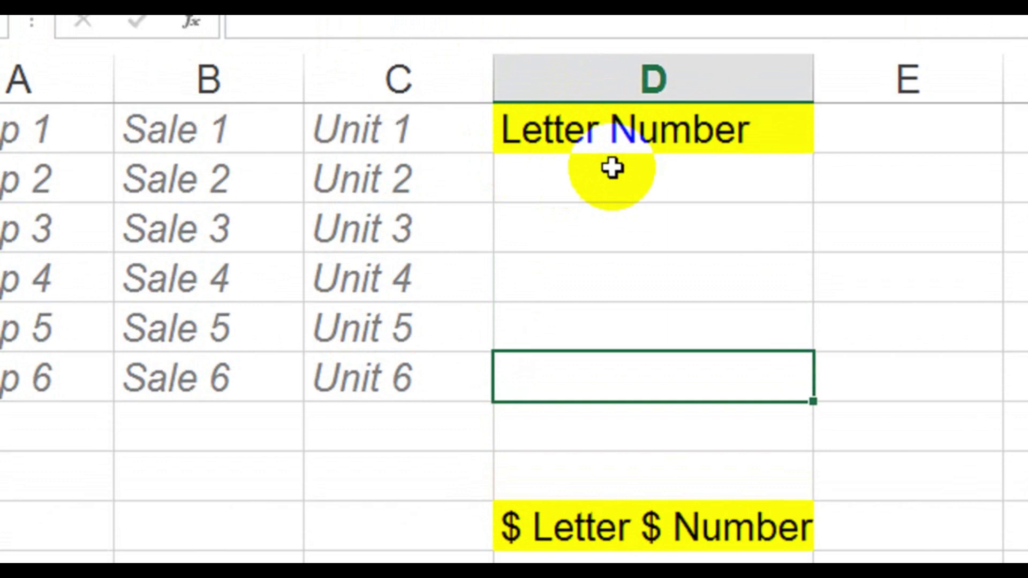
click(565, 190)
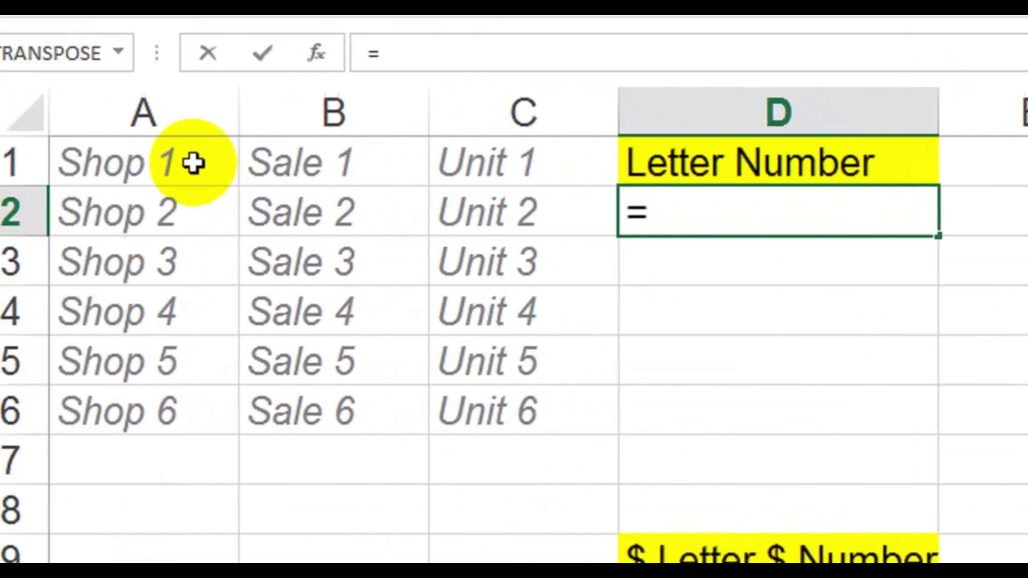
click(204, 169)
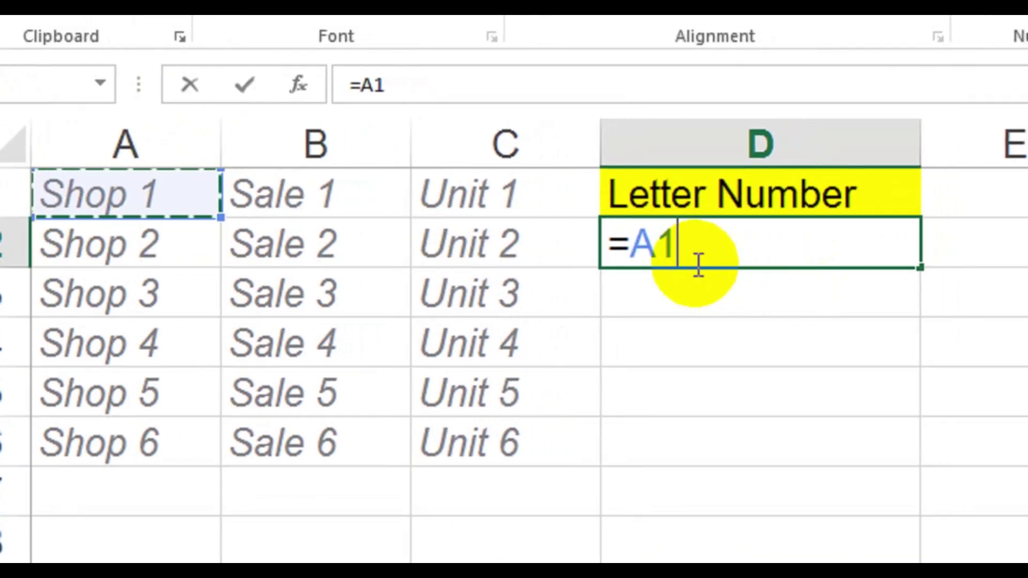
key(Return)
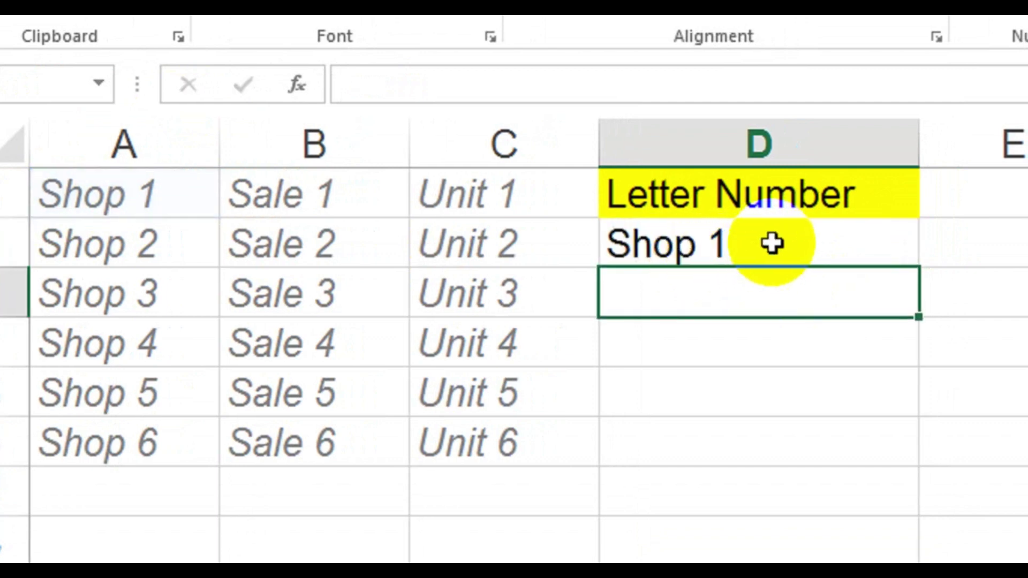
Fill the =A1 formula from D2 down through D7 and across through F2
click(771, 244)
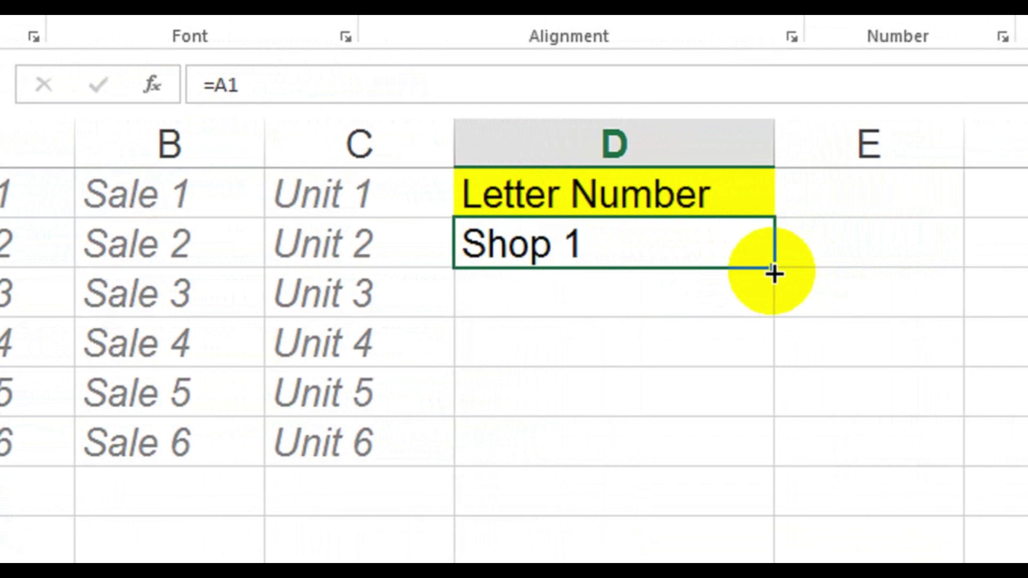
drag(773, 273, 769, 515)
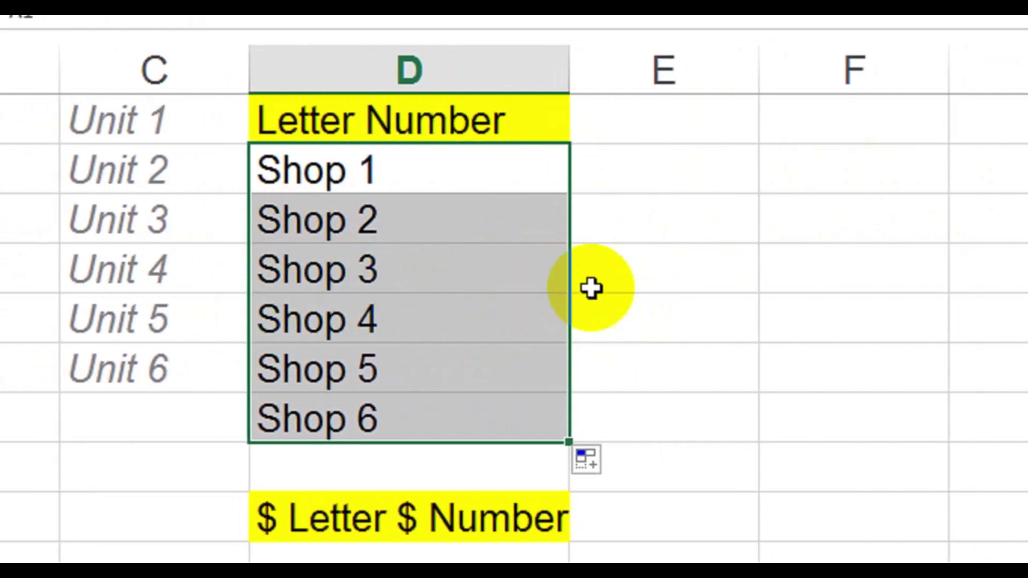
click(528, 190)
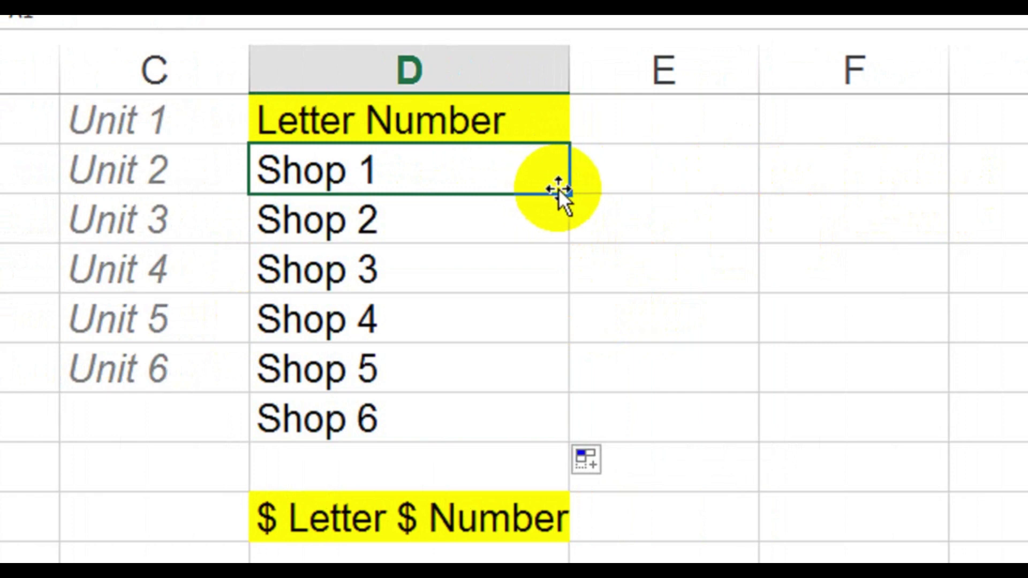
drag(566, 190, 885, 198)
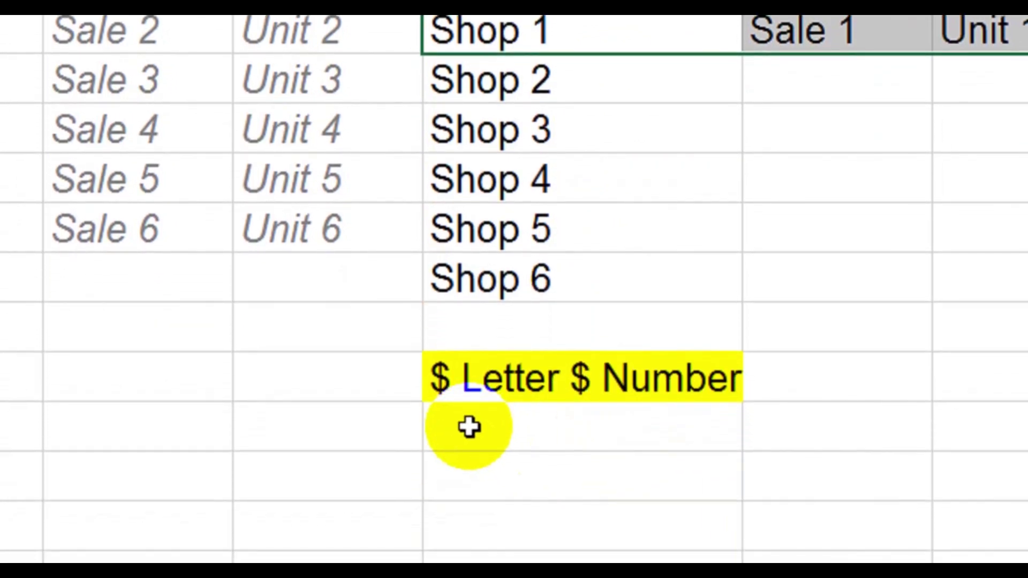
Enter the absolute reference formula =$A$1 in the cell below the "$ Letter $ Number" heading
click(581, 423)
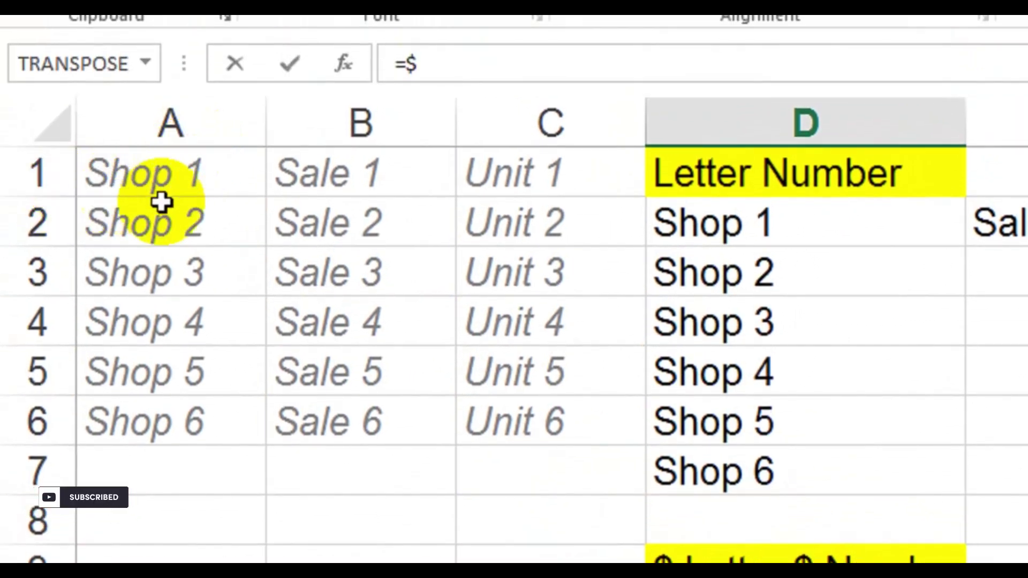
text(A$1)
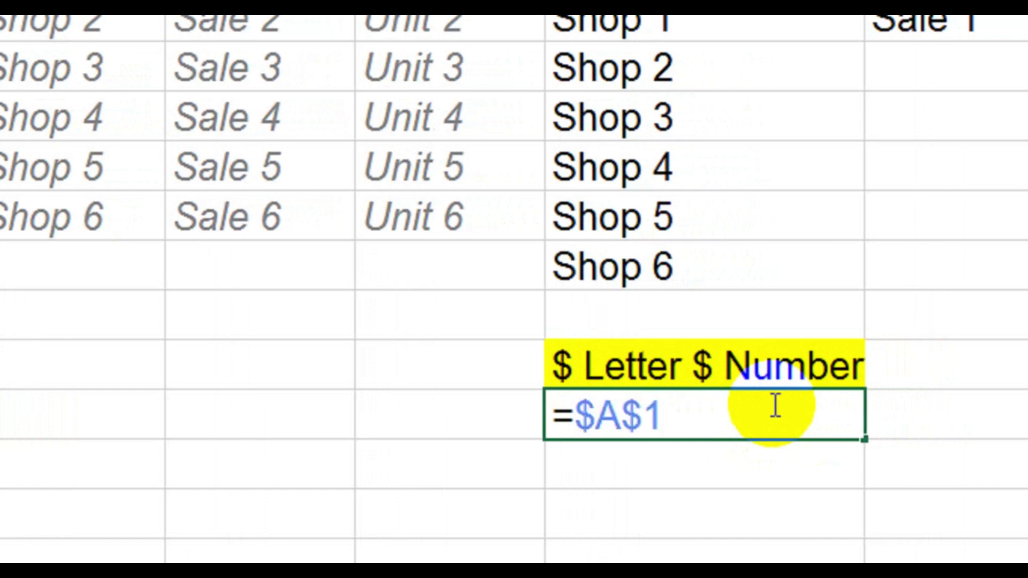
key(Return)
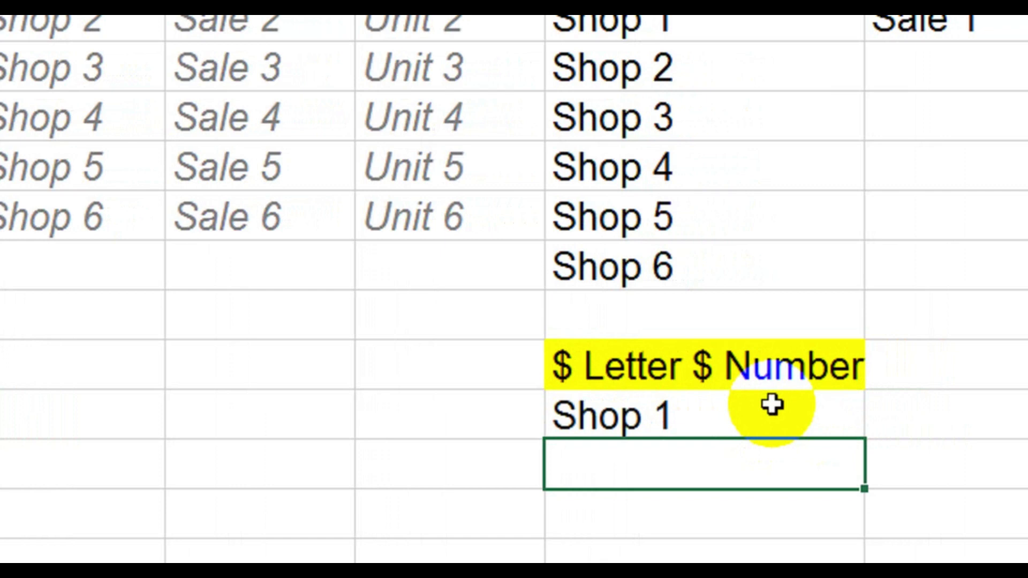
Fill the =$A$1 formula down six more rows, and across two more columns in its first row
scroll(771, 406, down, 2)
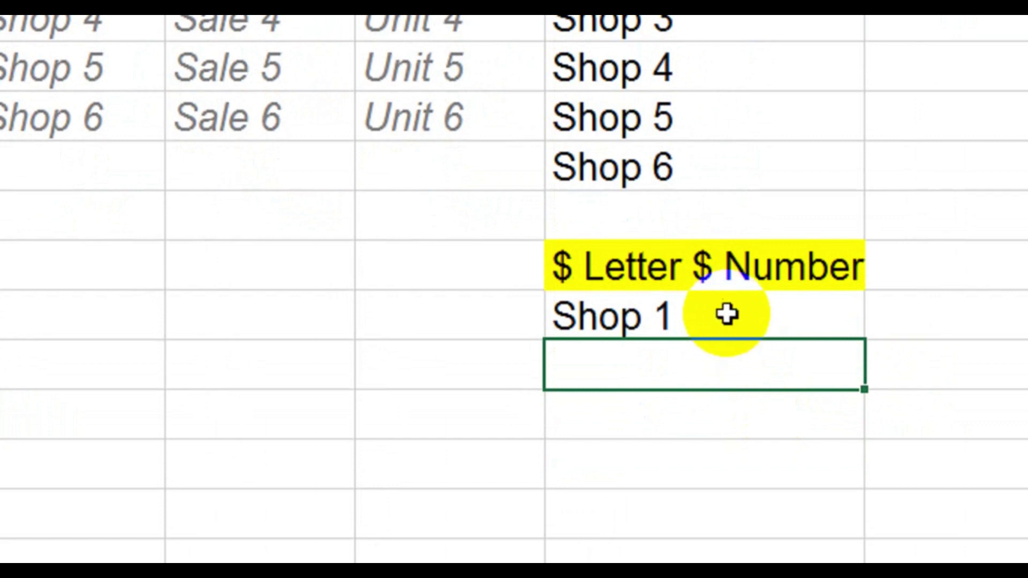
click(764, 321)
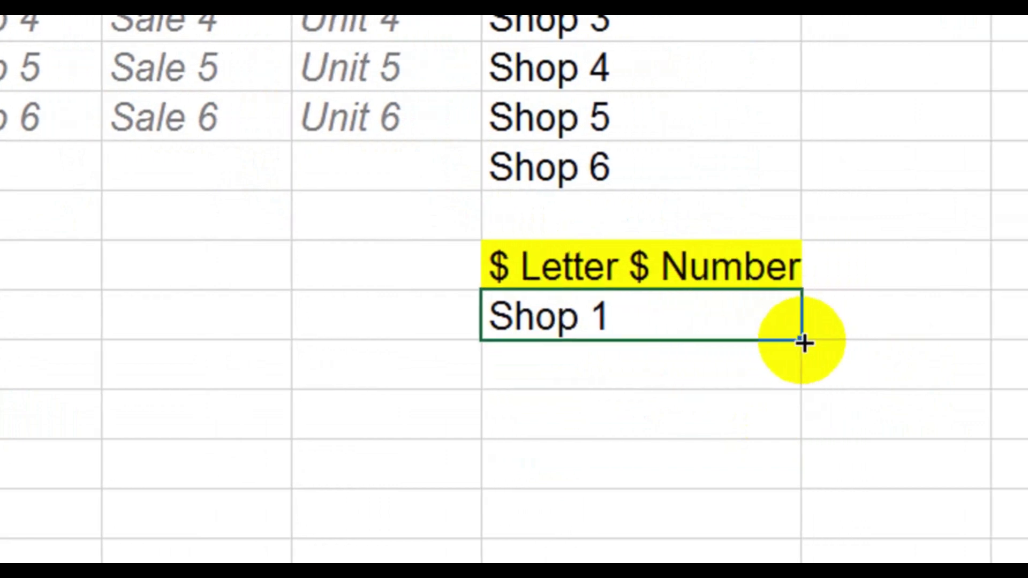
drag(773, 356, 728, 474)
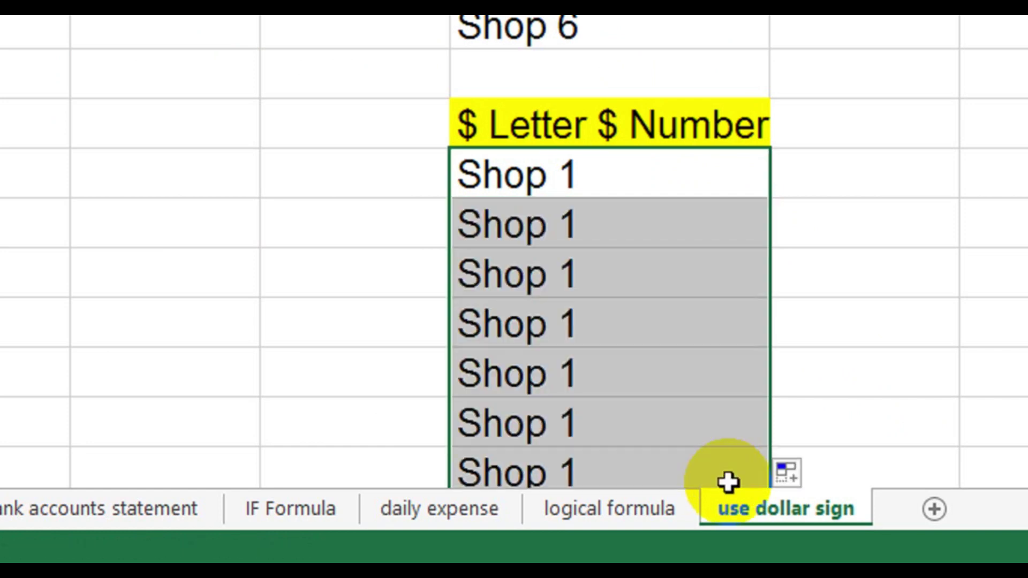
scroll(608, 303, down, 1)
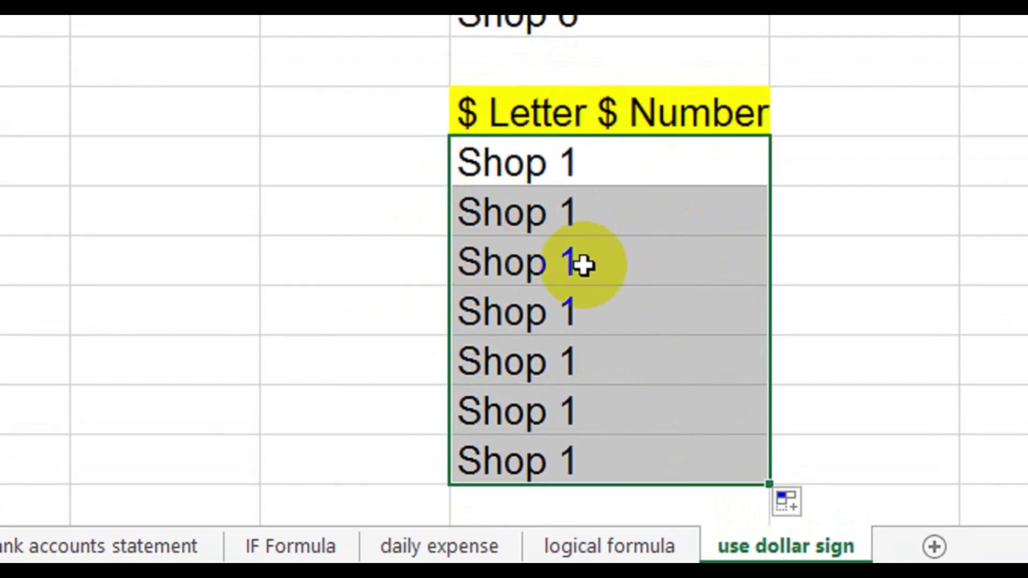
click(559, 199)
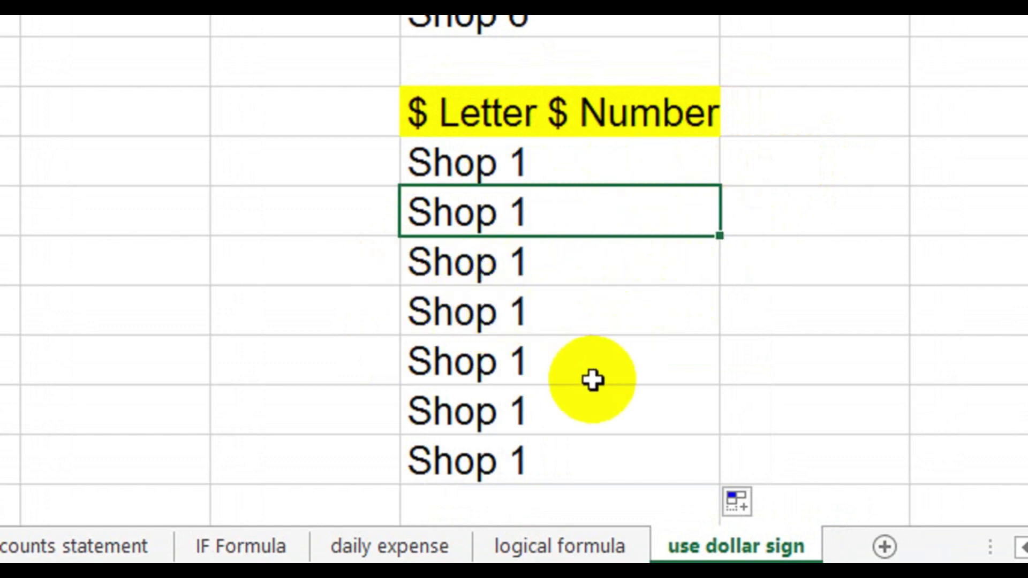
click(573, 157)
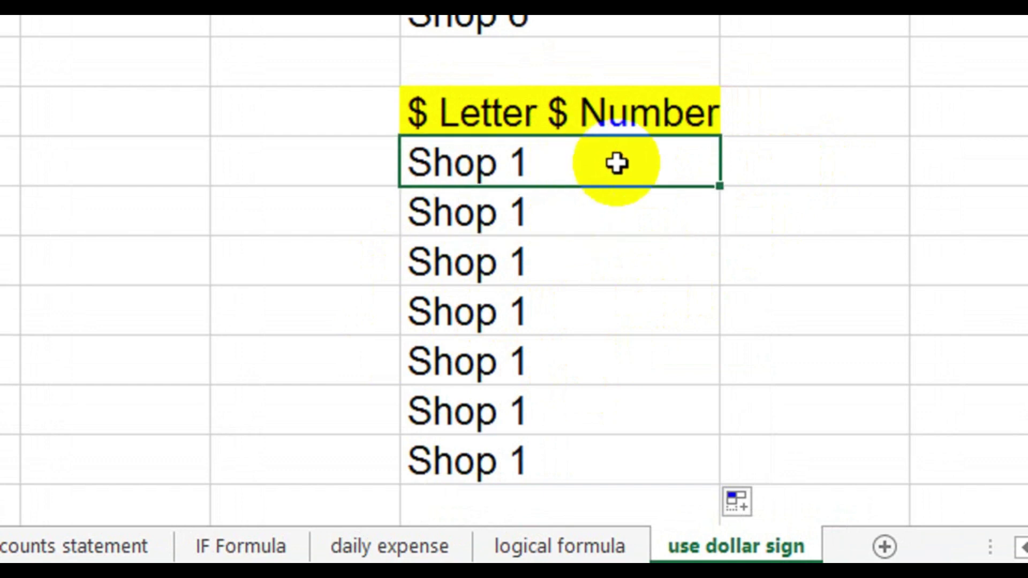
drag(720, 186, 1027, 192)
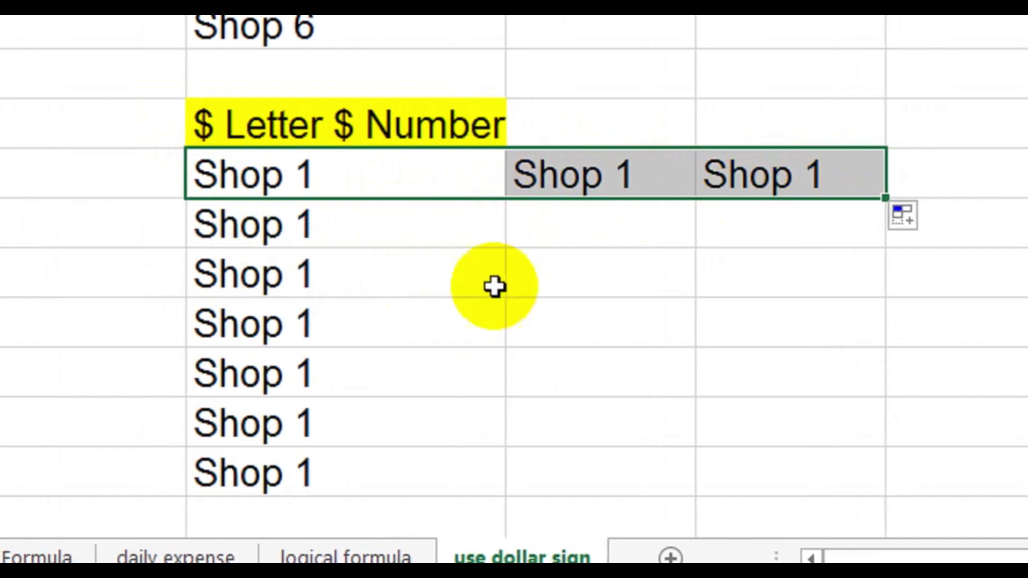
Enter the mixed reference formula =A$1 in the cell below the "Leter $ Number" heading
click(556, 286)
scroll(493, 286, down, 3)
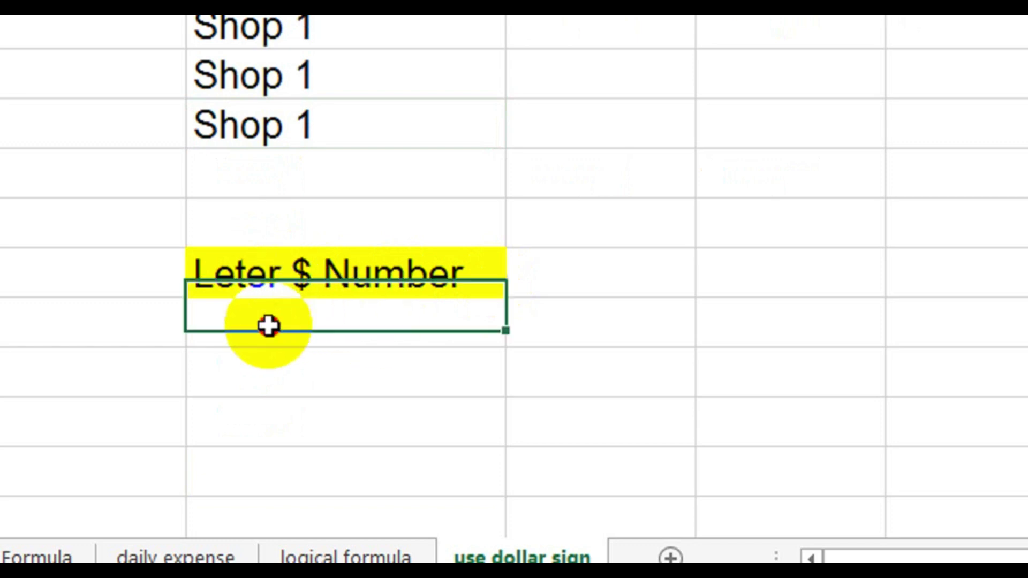
text(=A)
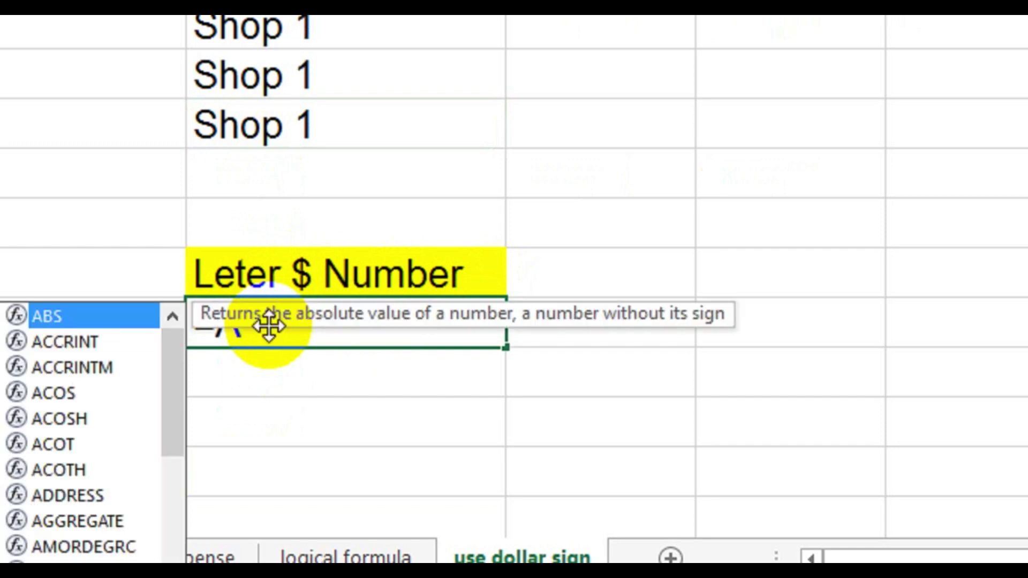
text($1)
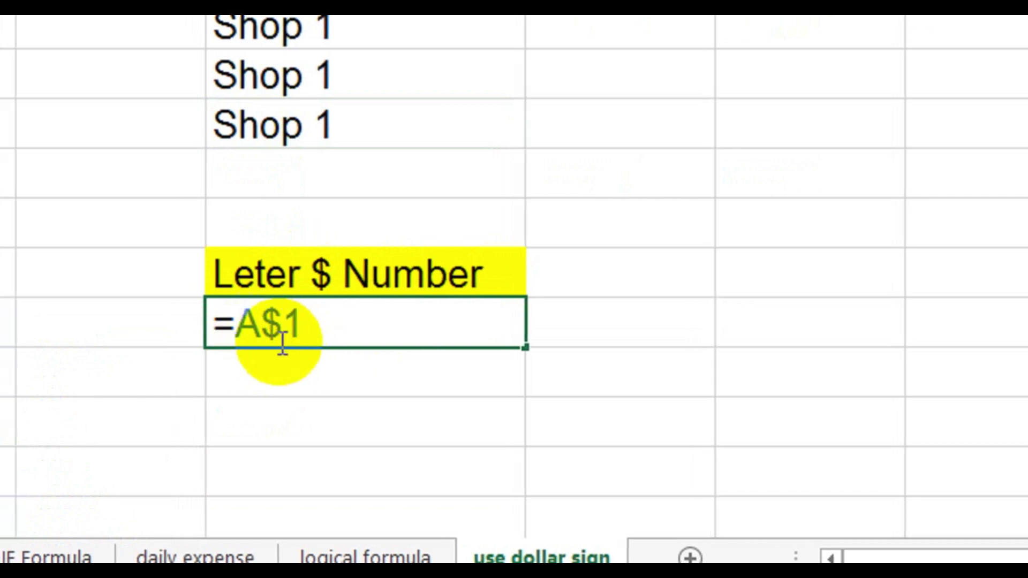
key(Return)
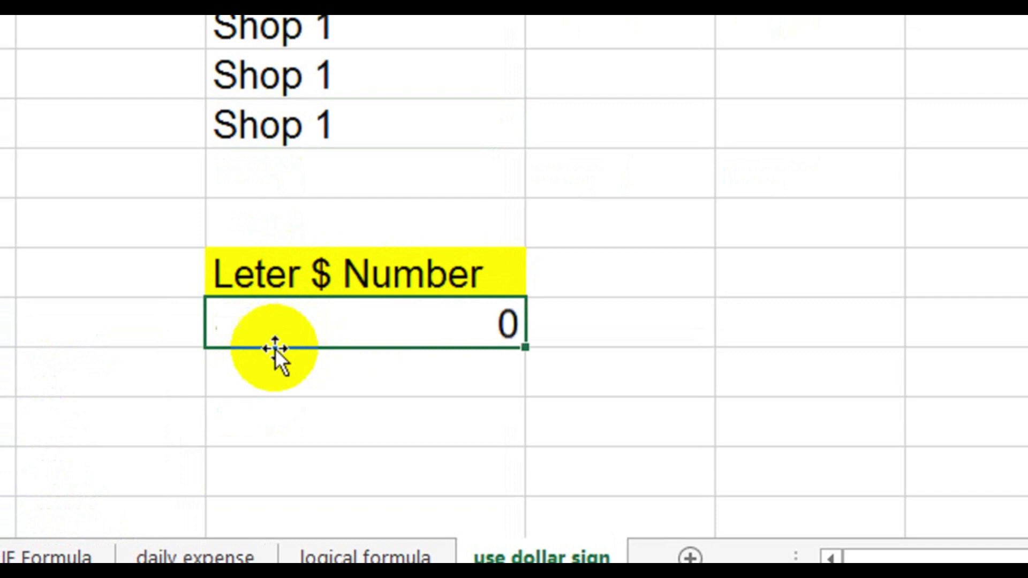
Fill the =A$1 formula down six more rows, and across two more columns in its first row
scroll(371, 371, down, 2)
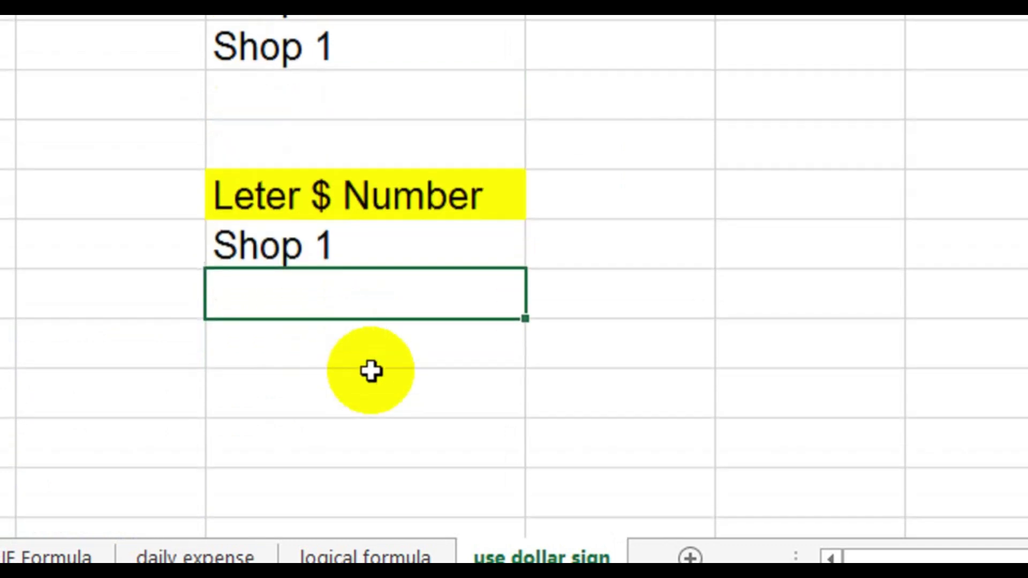
click(448, 144)
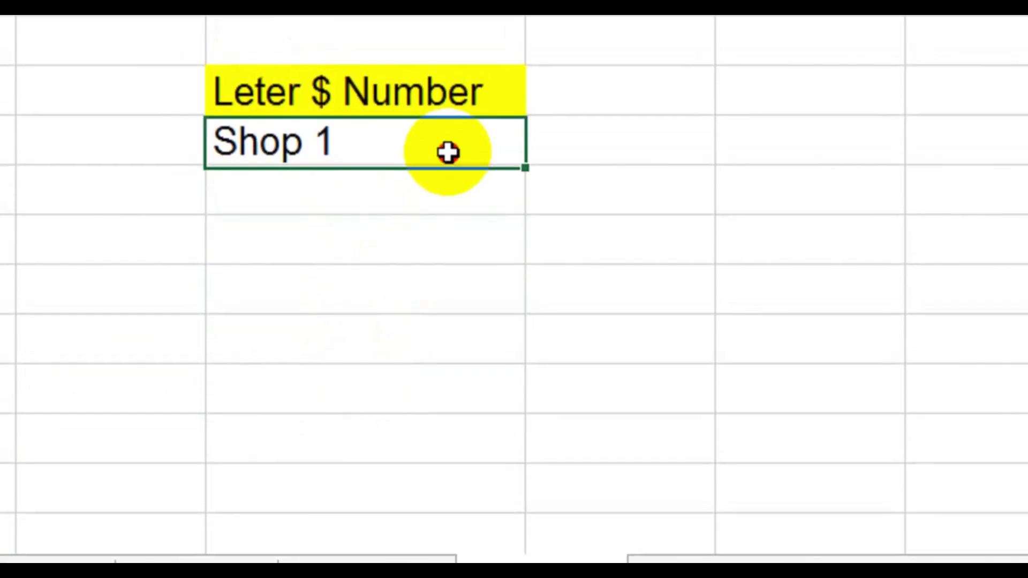
drag(524, 169, 486, 427)
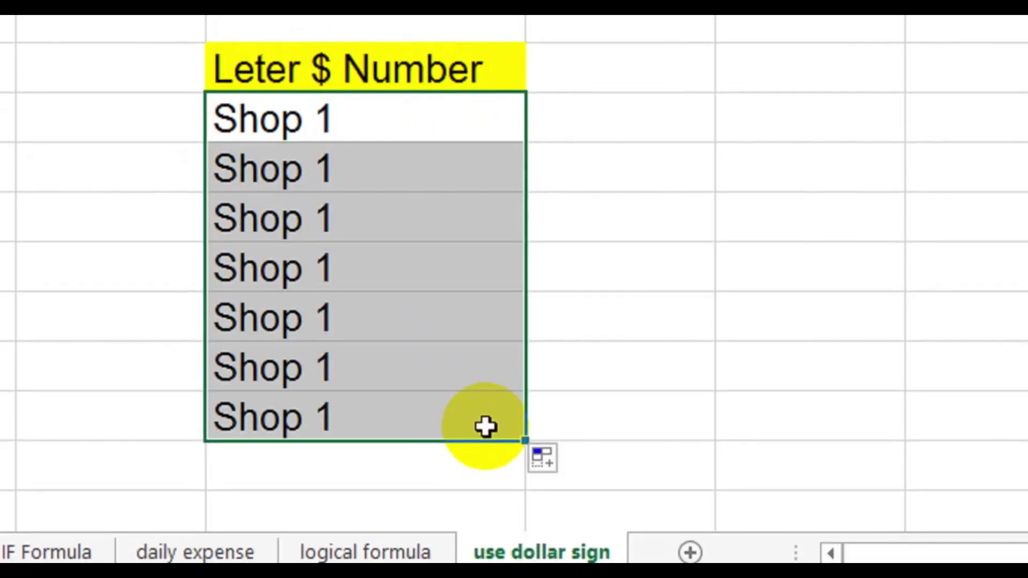
click(347, 131)
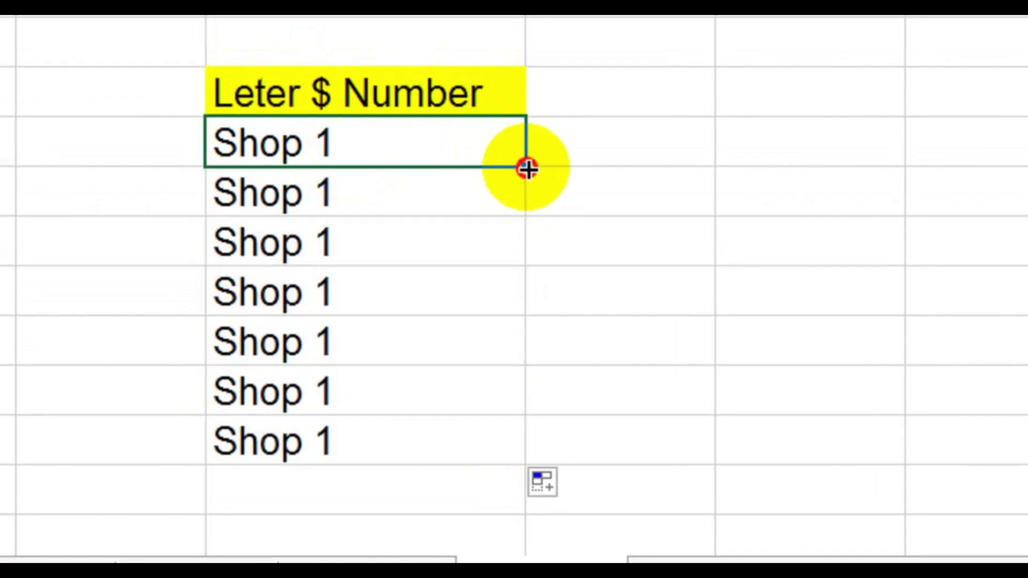
drag(528, 169, 848, 170)
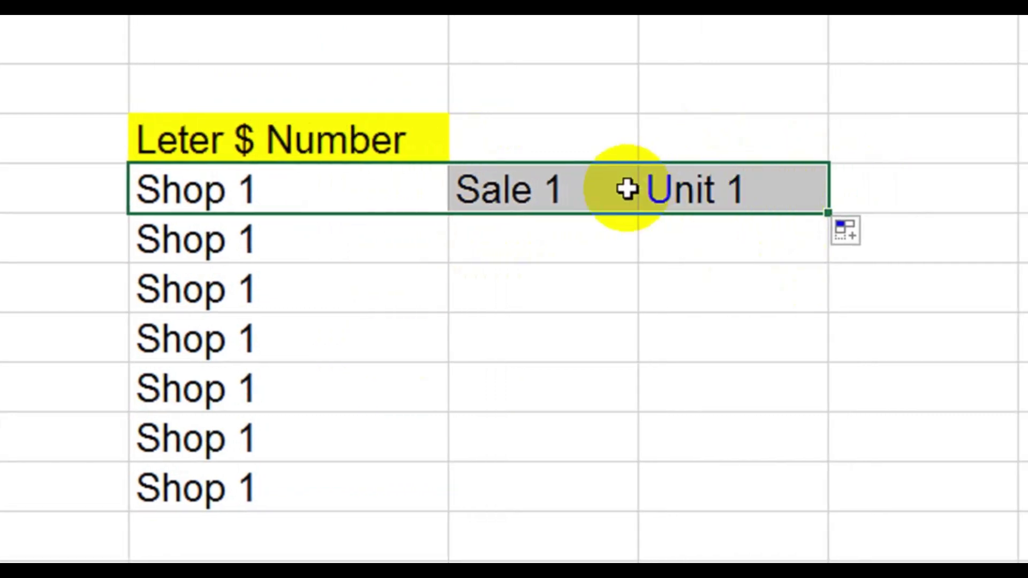
Enter the mixed reference formula =$A1 in the cell below the "$ Letter Number" heading
scroll(262, 339, down, 3)
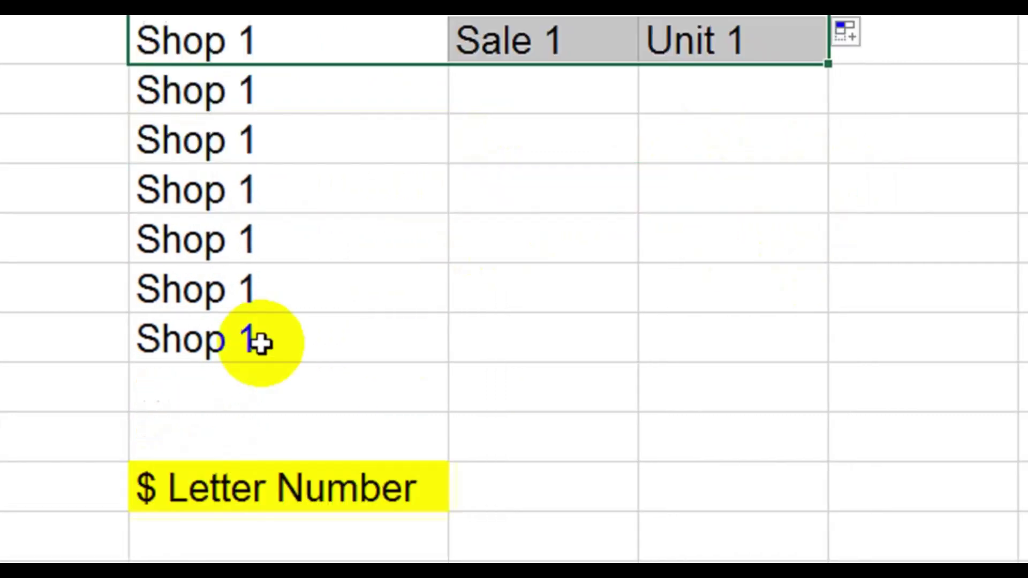
click(262, 297)
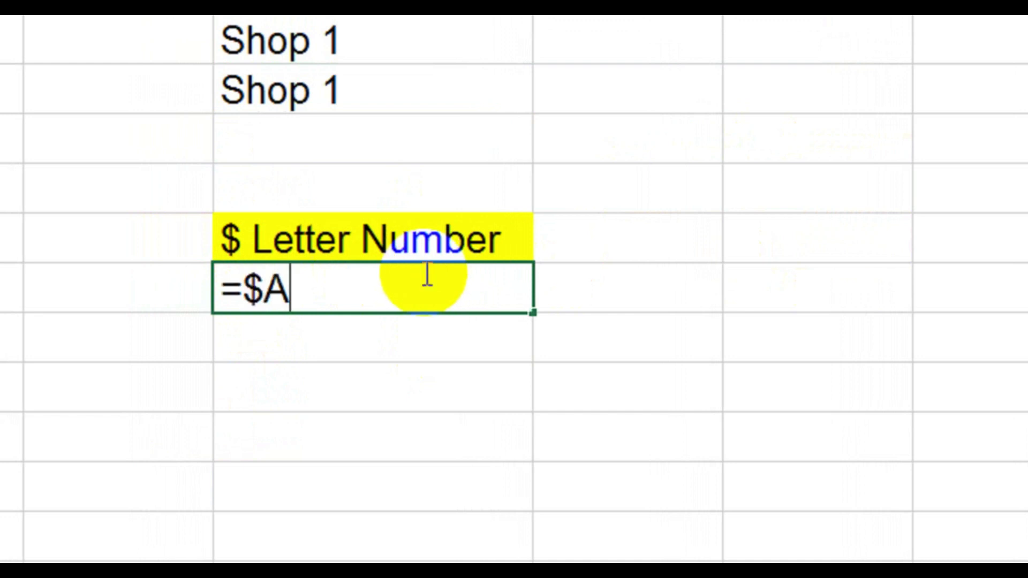
key(Return)
key(Return)
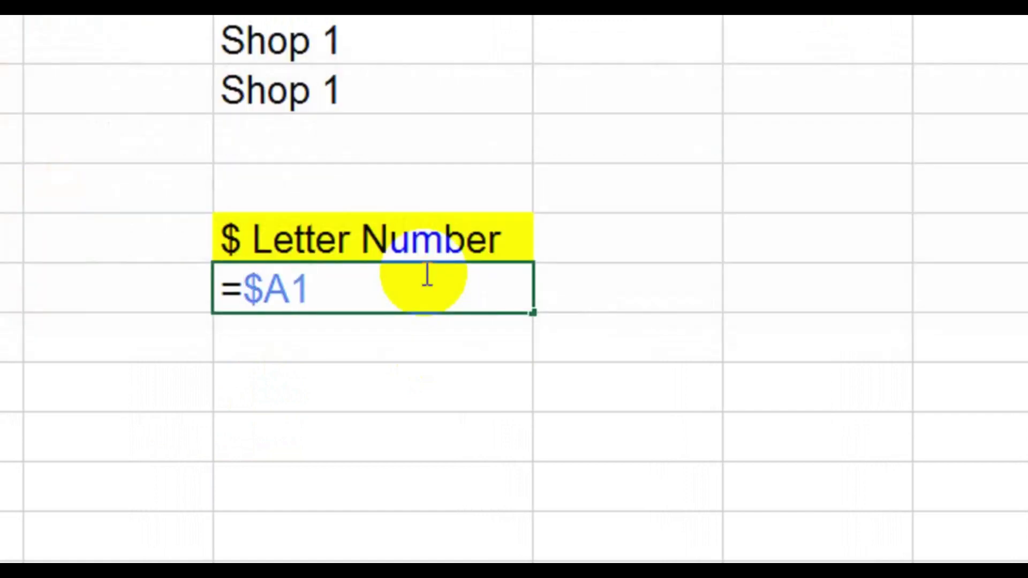
key(ctrl+Return)
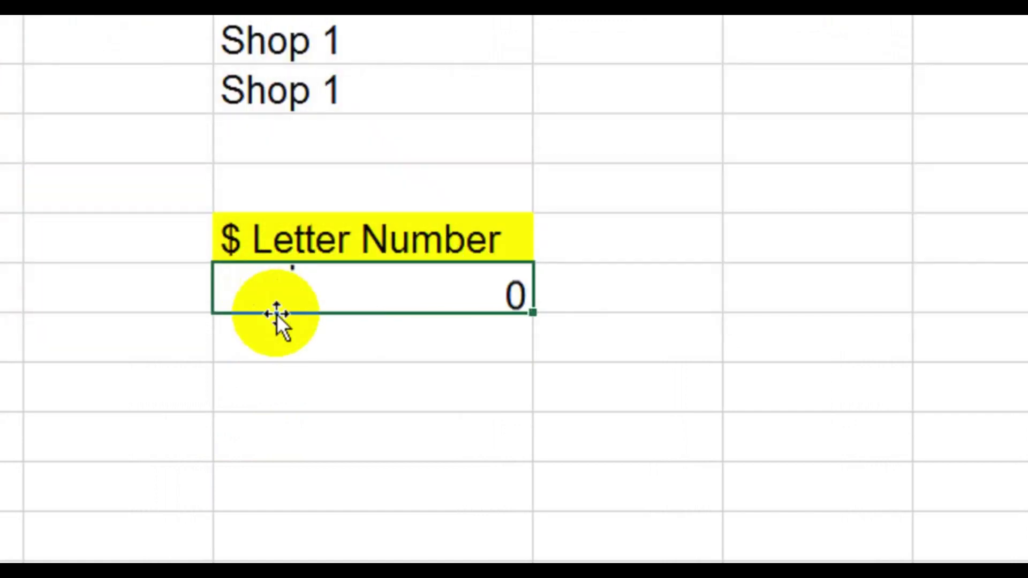
Fill the =$A1 formula down six more rows and clear the surplus last cell of the filled range
click(387, 275)
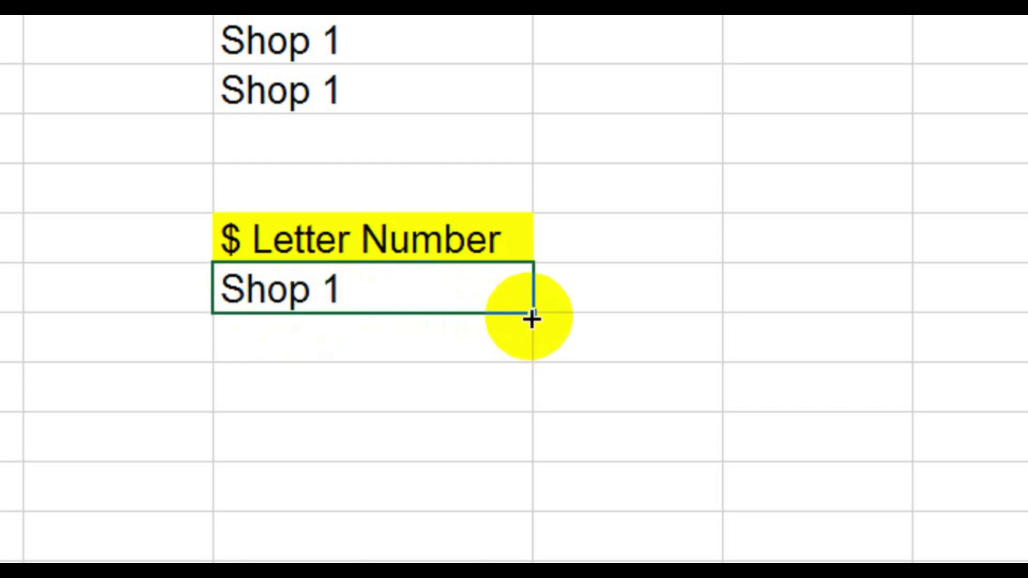
drag(533, 312, 511, 475)
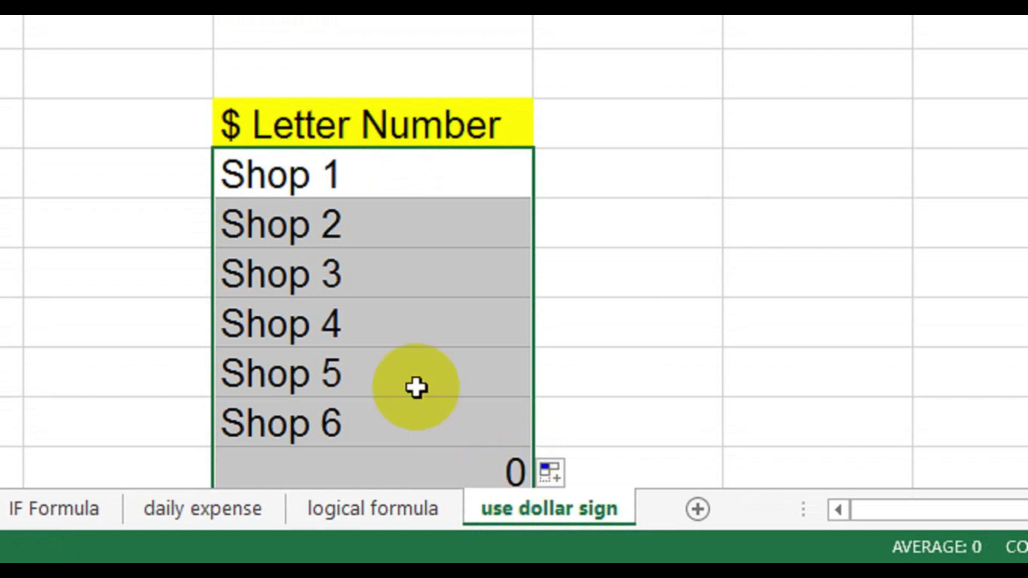
click(474, 470)
key(Delete)
scroll(474, 470, down, 3)
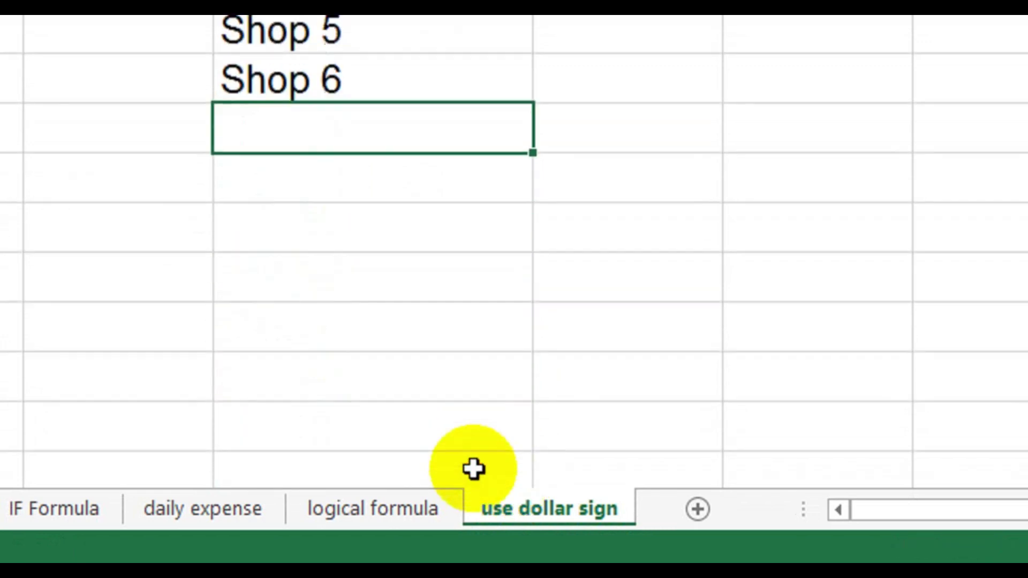
Fill the =$A1 formula in the first row below the "$ Letter Number" heading across two more columns
scroll(474, 469, up, 2)
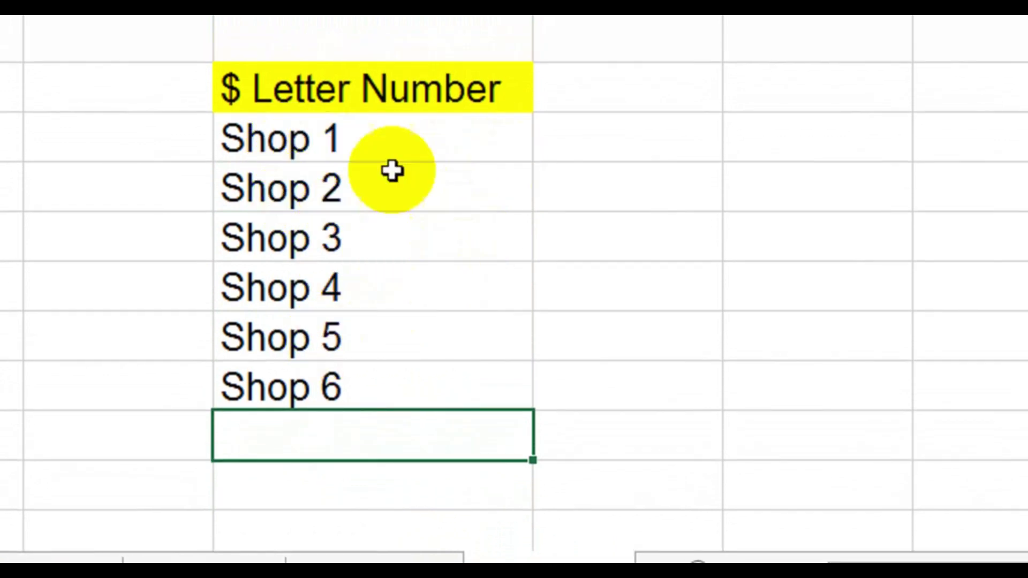
click(381, 125)
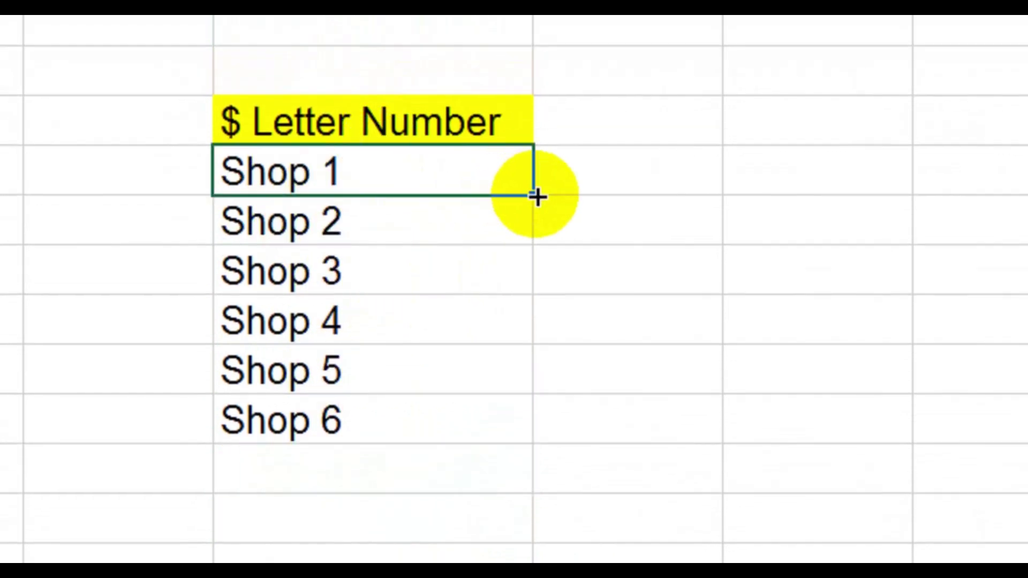
drag(536, 196, 888, 201)
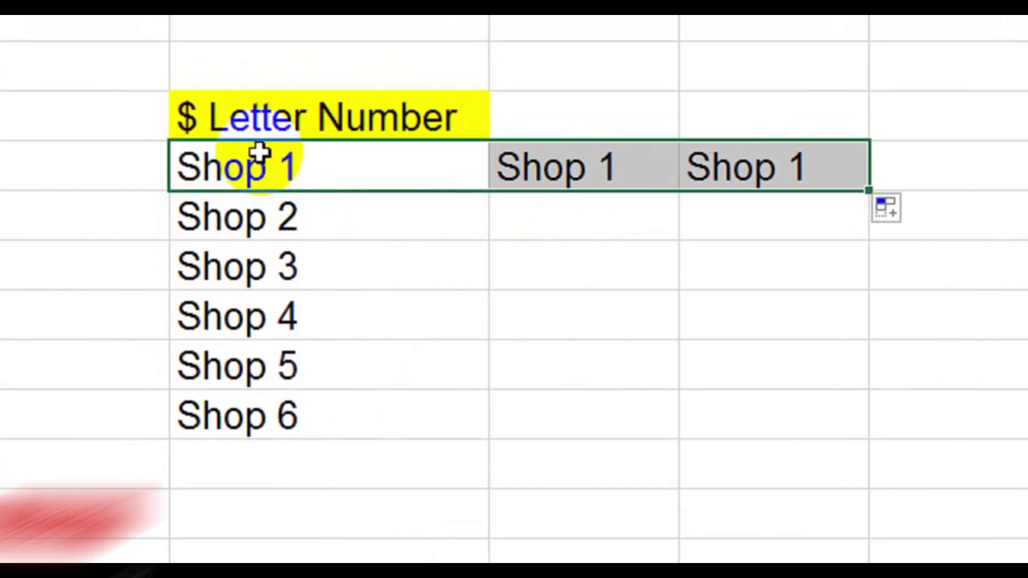
Start a formula in A8 referring to A1 as =A$1 and compare it with the "Leter $ Number" block
scroll(260, 154, up, 3)
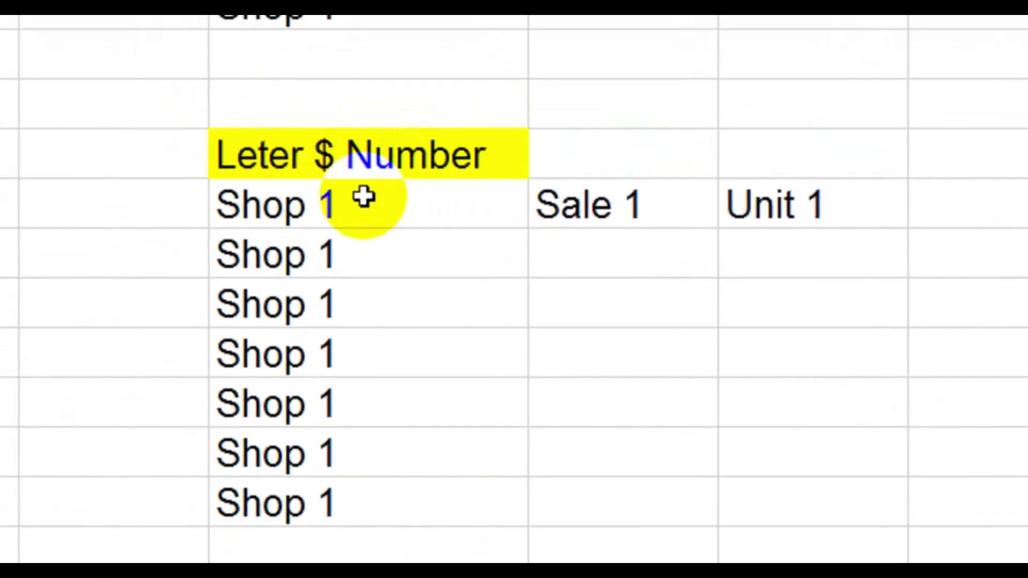
scroll(364, 198, up, 3)
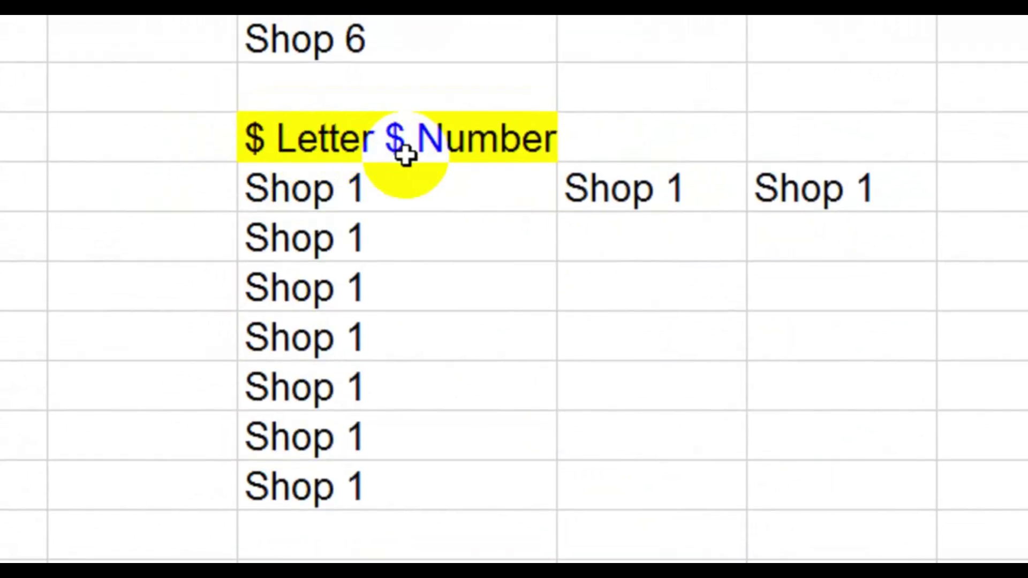
scroll(335, 218, up, 2)
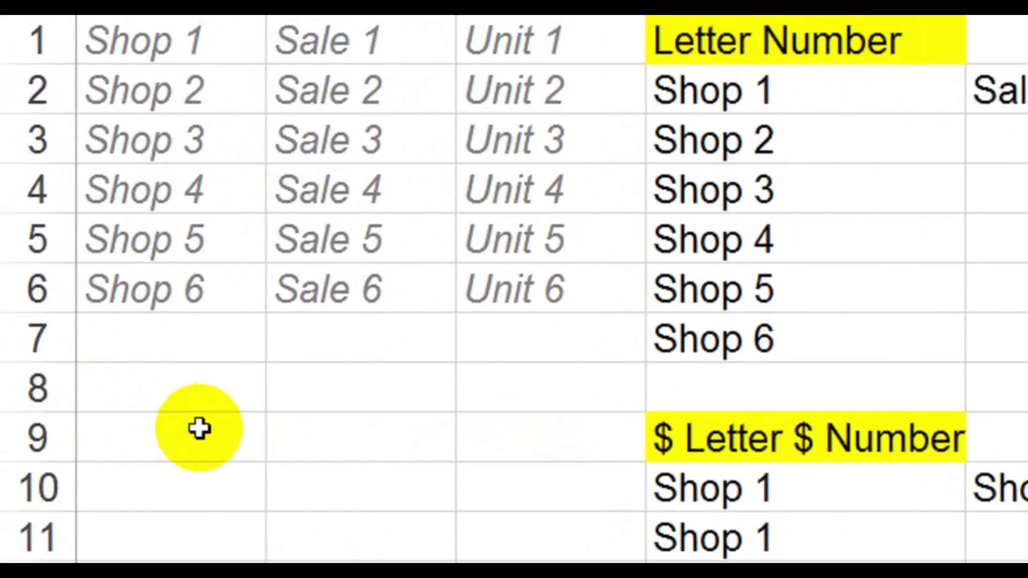
click(188, 409)
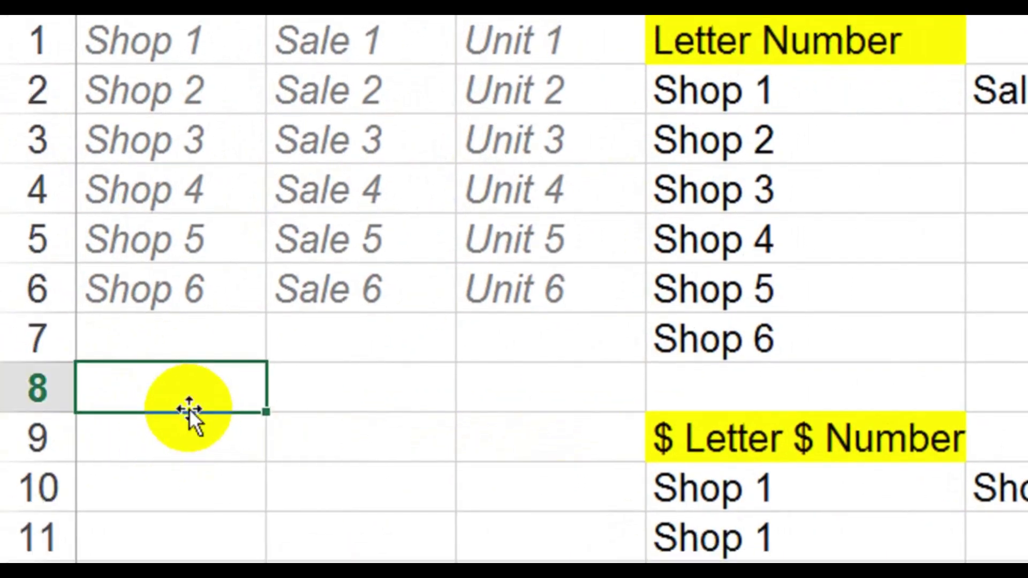
text(=)
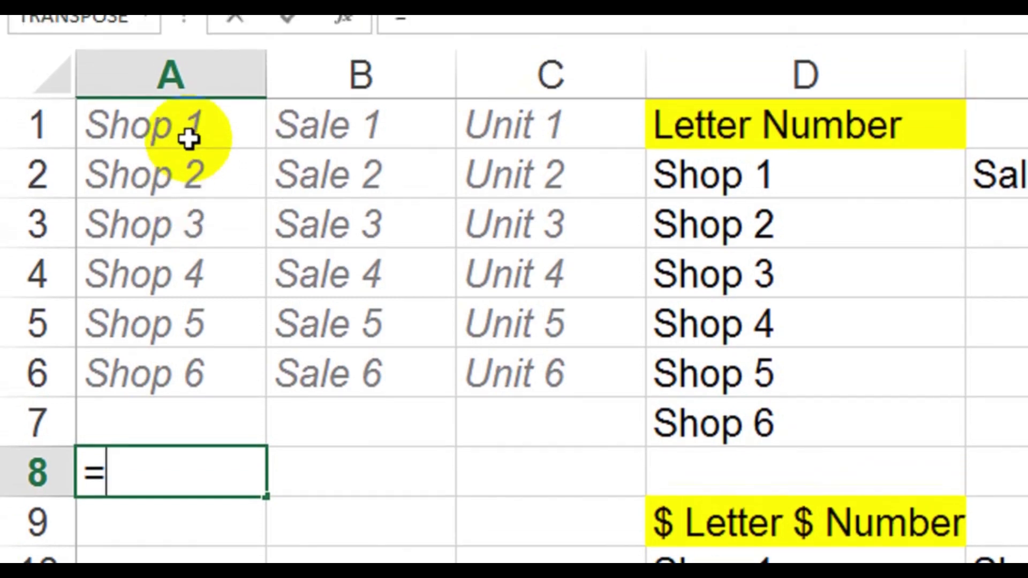
click(177, 51)
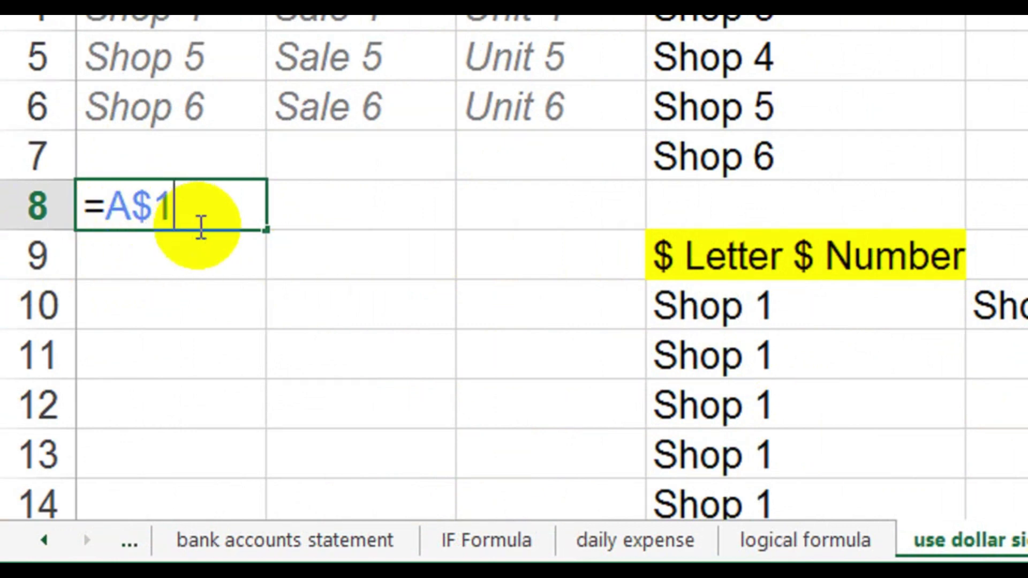
scroll(475, 307, down, 2)
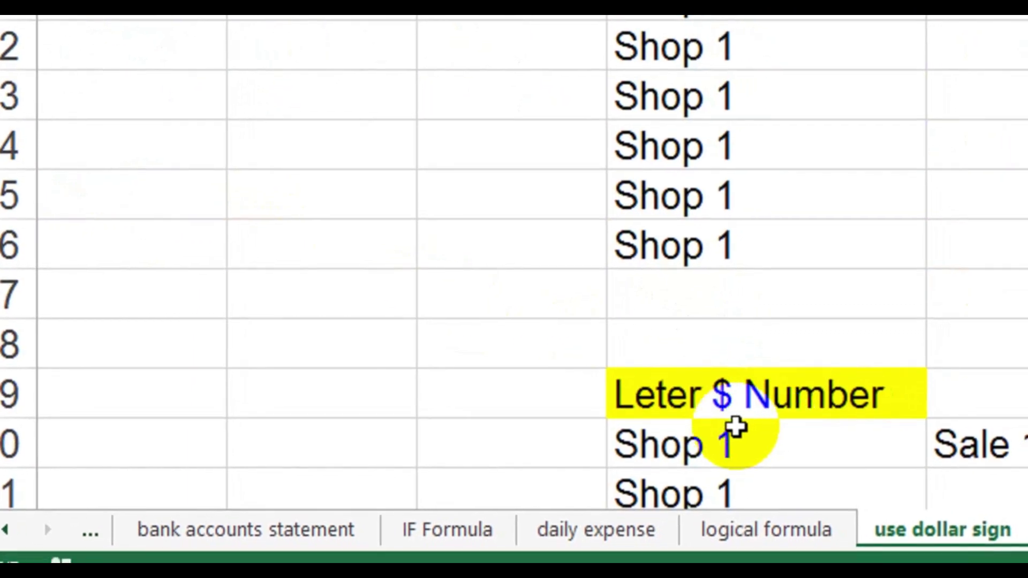
scroll(734, 434, down, 2)
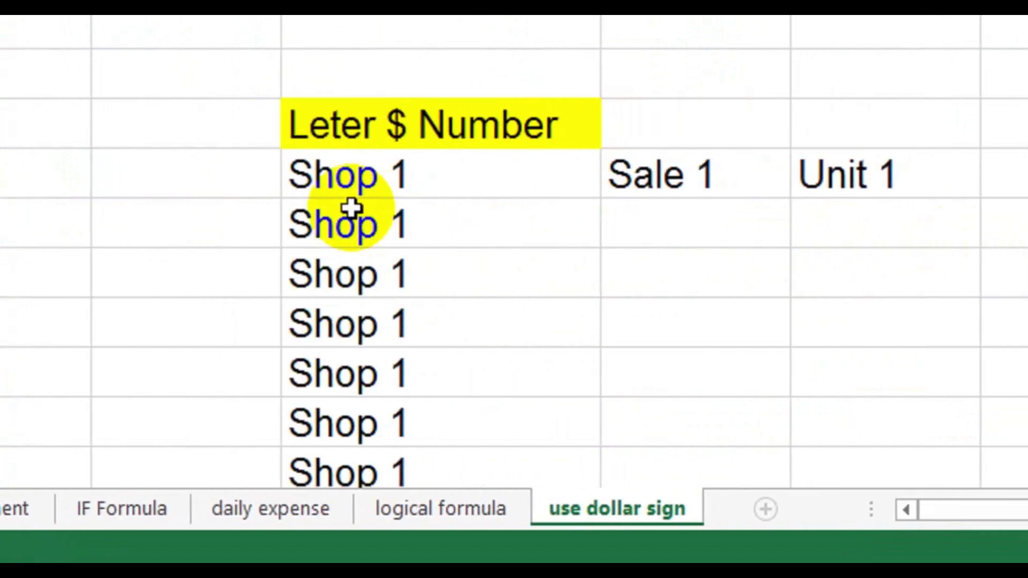
Switch the A8 formula to =$A1, compare it with the "$ Letter Number" block, and enter it
scroll(351, 209, up, 2)
scroll(121, 139, up, 3)
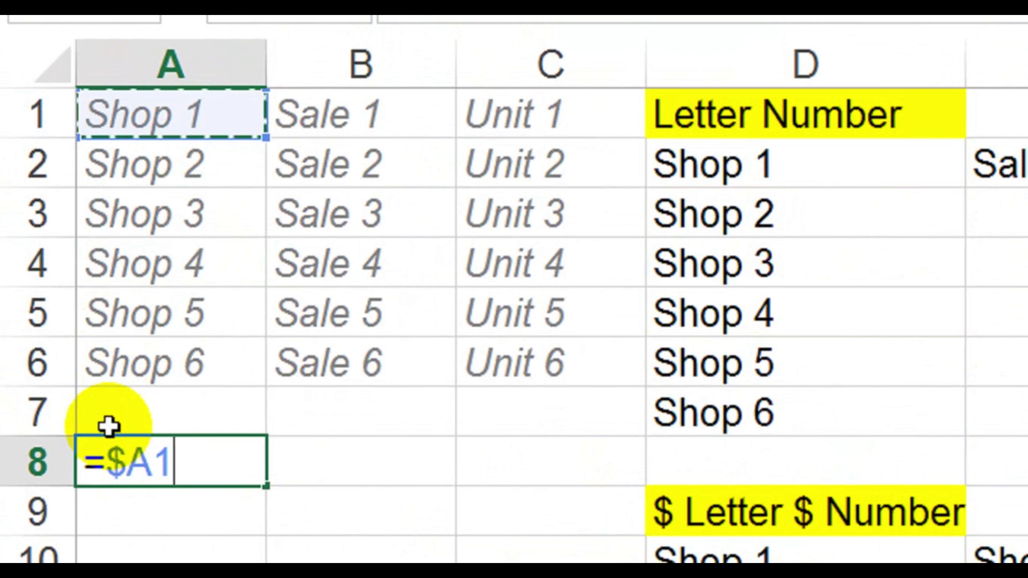
scroll(208, 482, down, 5)
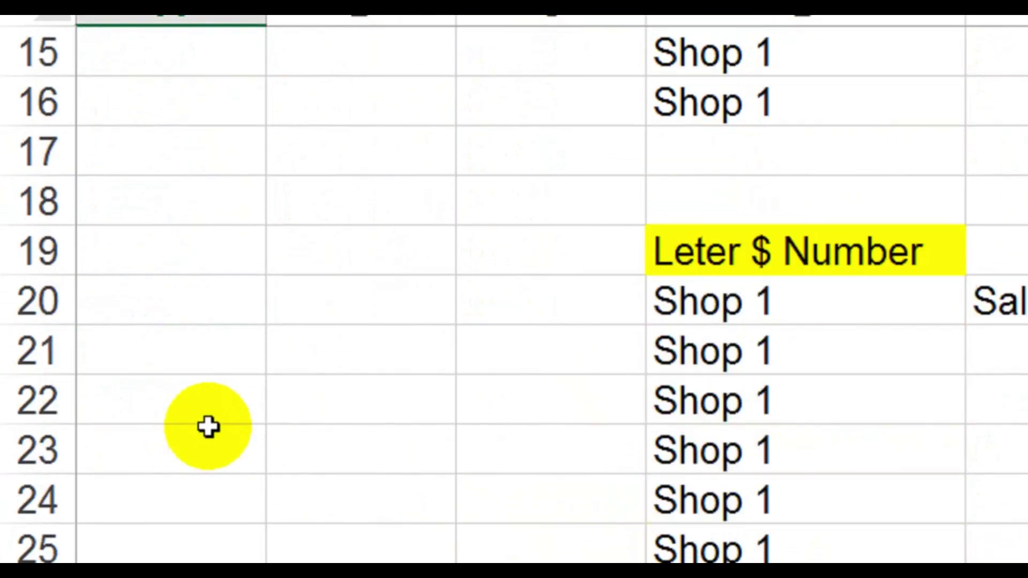
scroll(208, 427, down, 3)
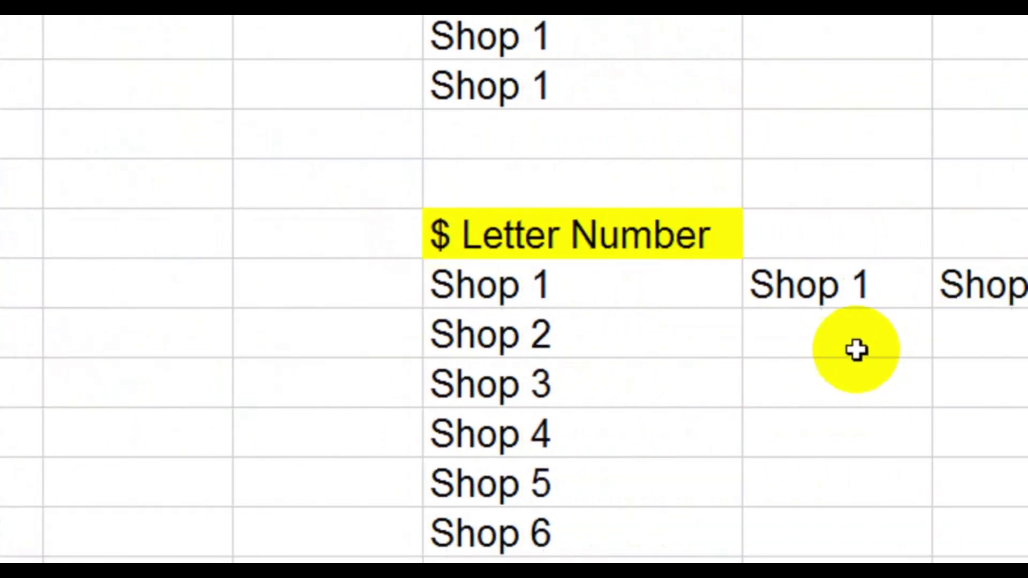
scroll(236, 264, up, 7)
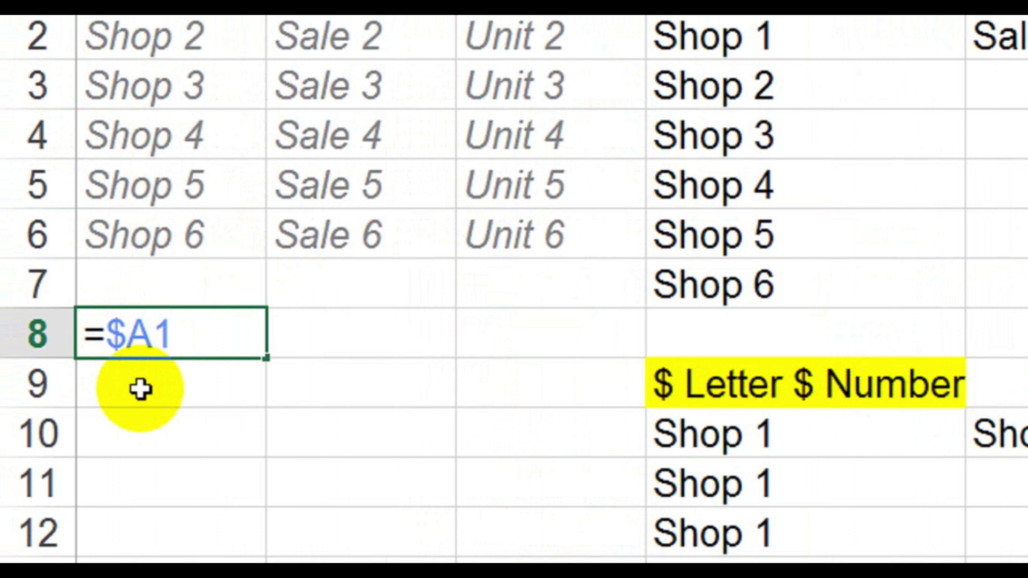
key(Return)
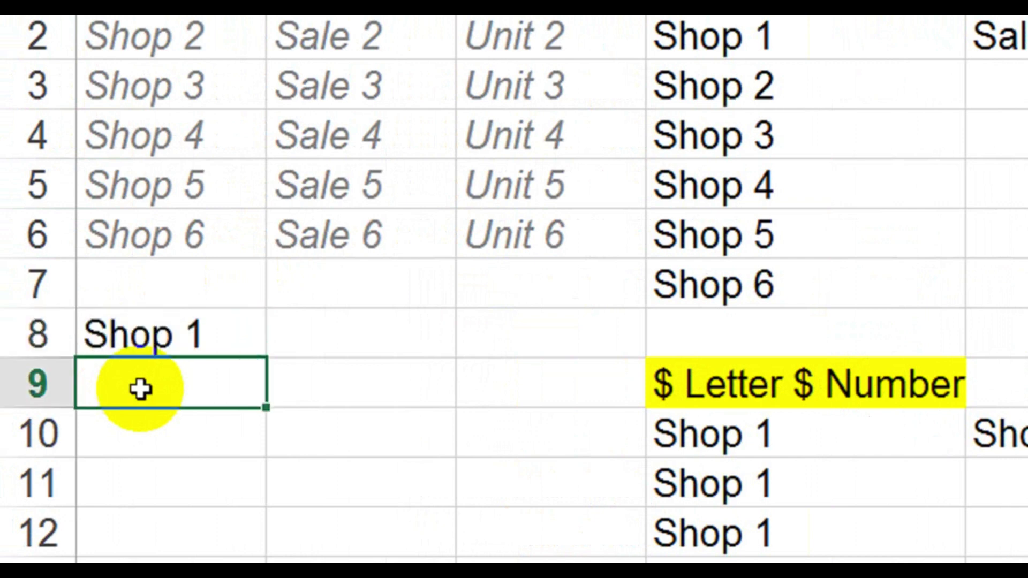